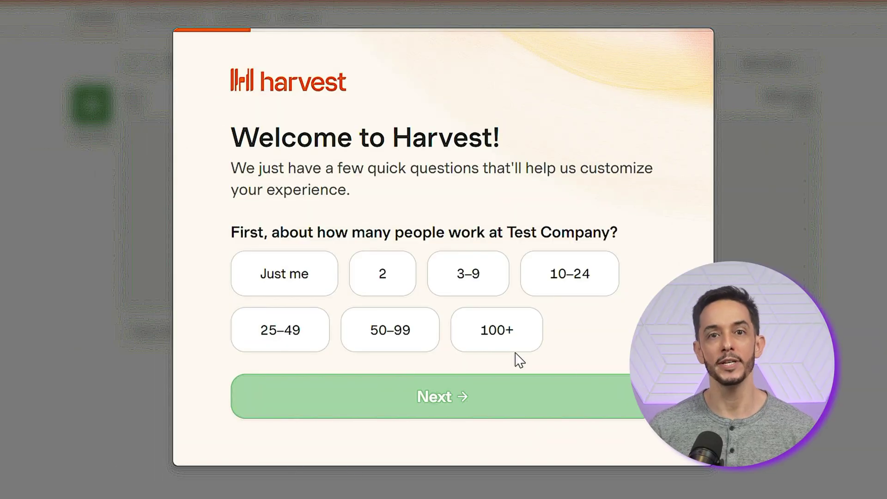
# Answer onboarding as a 100+ company, skip teammate invites, and create project Walkthrough for Test Client 101.
pyautogui.click(508, 338)
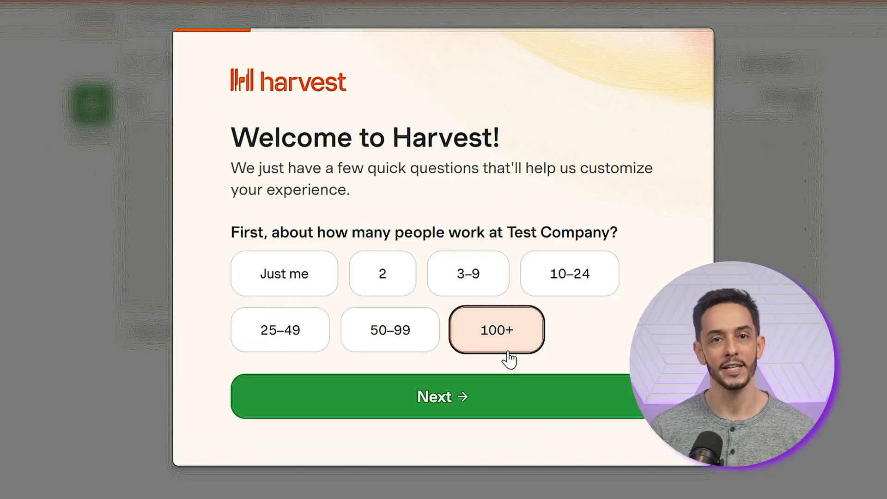
pyautogui.click(503, 396)
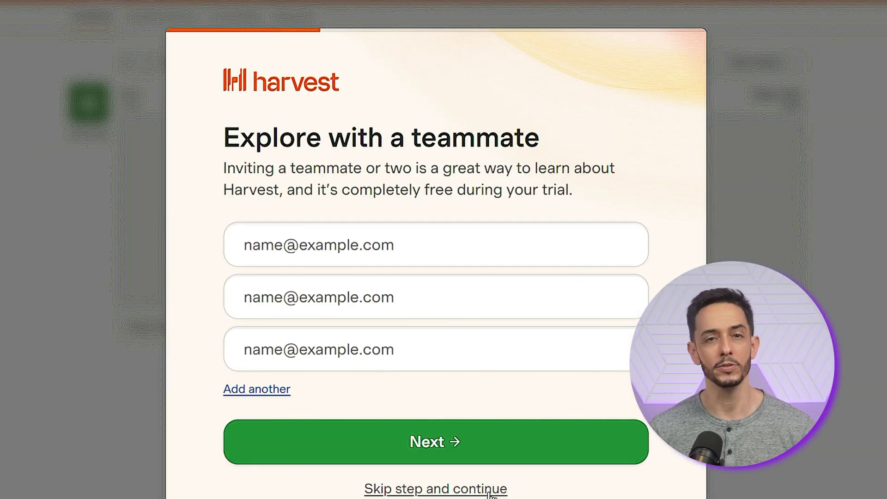
pyautogui.click(238, 265)
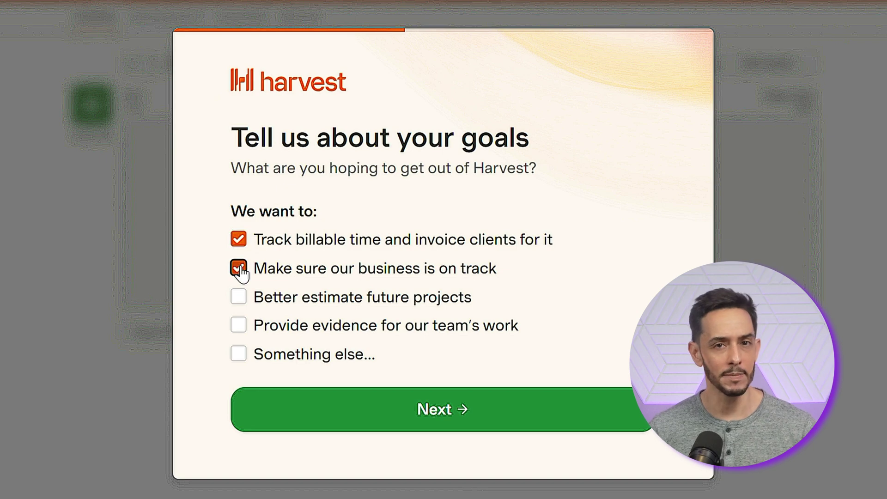
pyautogui.click(238, 295)
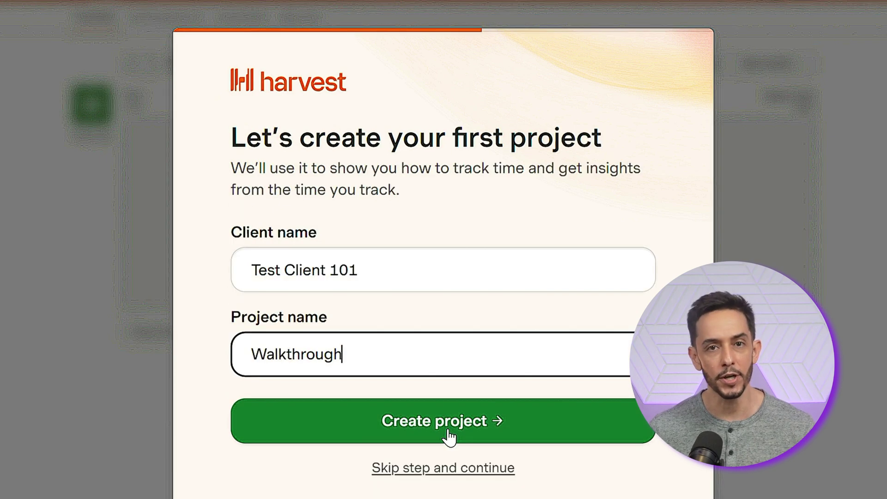
pyautogui.click(448, 430)
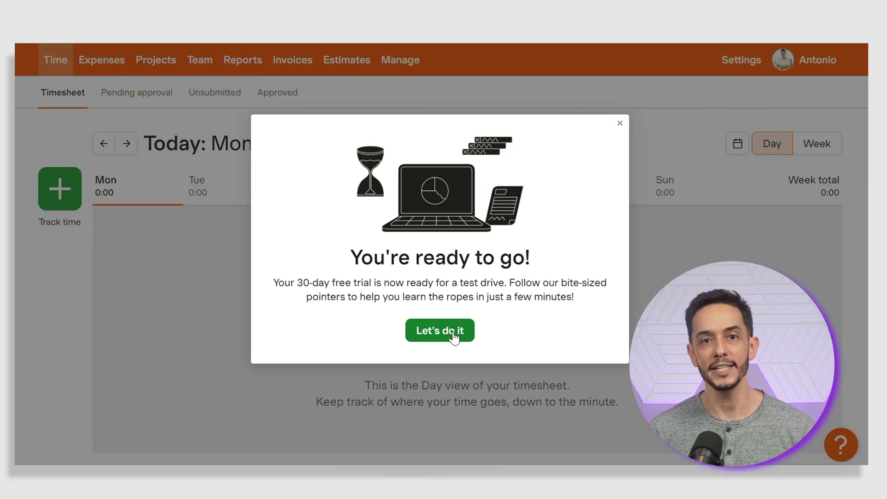
# Dismiss the 30-day trial welcome and the 'Let's start by tracking time' tip.
pyautogui.click(453, 337)
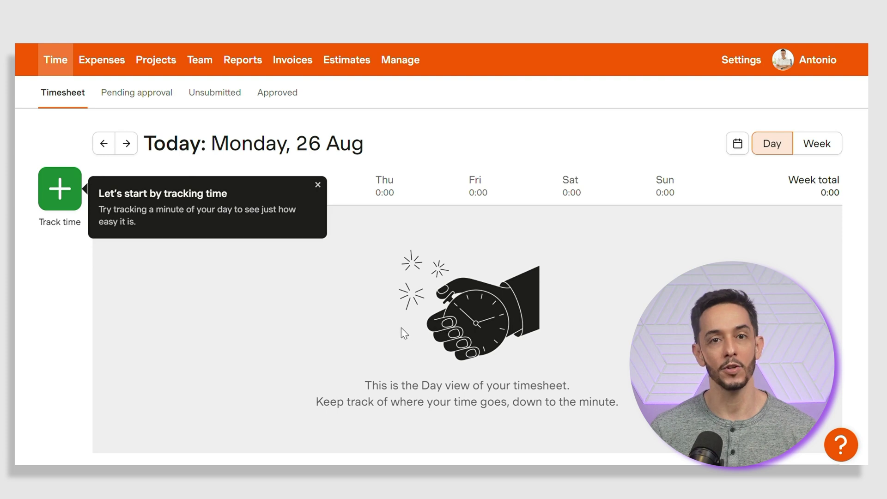
pyautogui.click(318, 186)
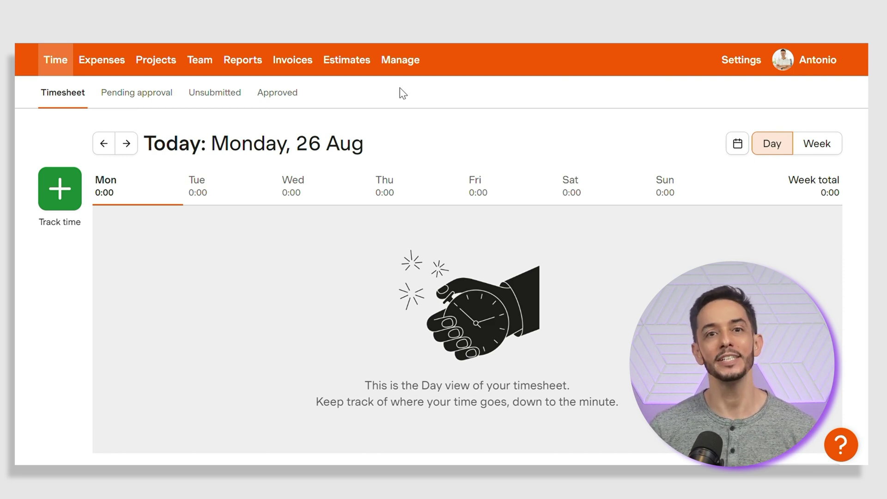
# Start a new project and look through its billing, budget, tasks and team sections.
pyautogui.click(160, 61)
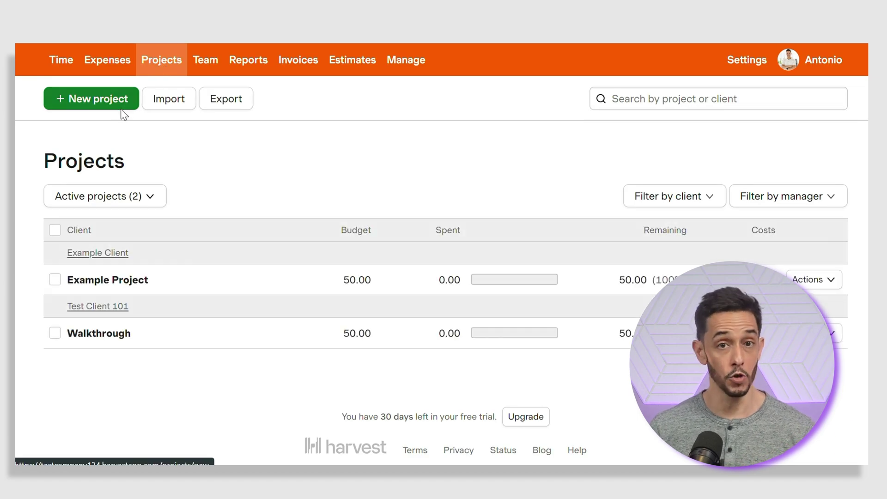
pyautogui.click(123, 113)
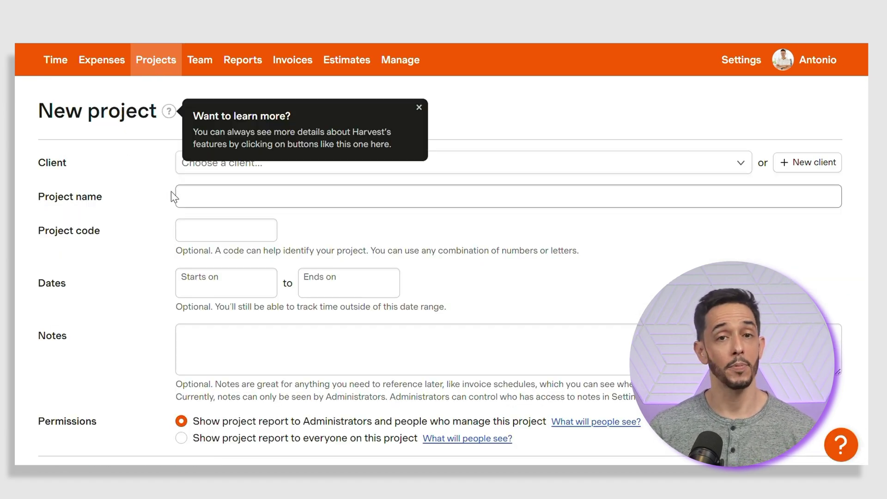
pyautogui.click(419, 109)
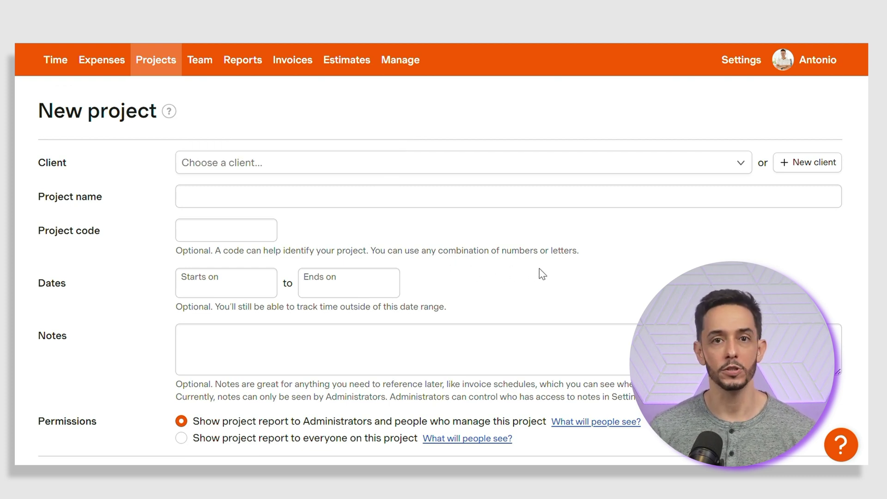
pyautogui.scroll(-2, 553, 272)
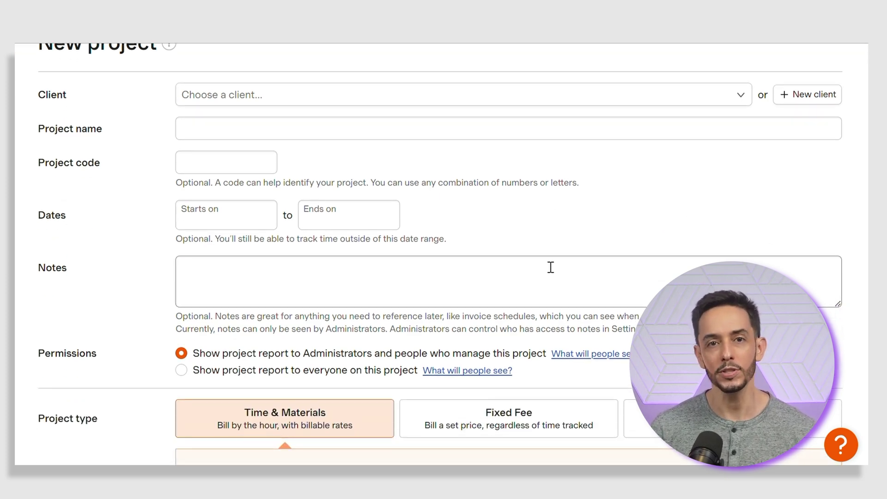
pyautogui.scroll(-10, 551, 268)
pyautogui.scroll(-7, 550, 268)
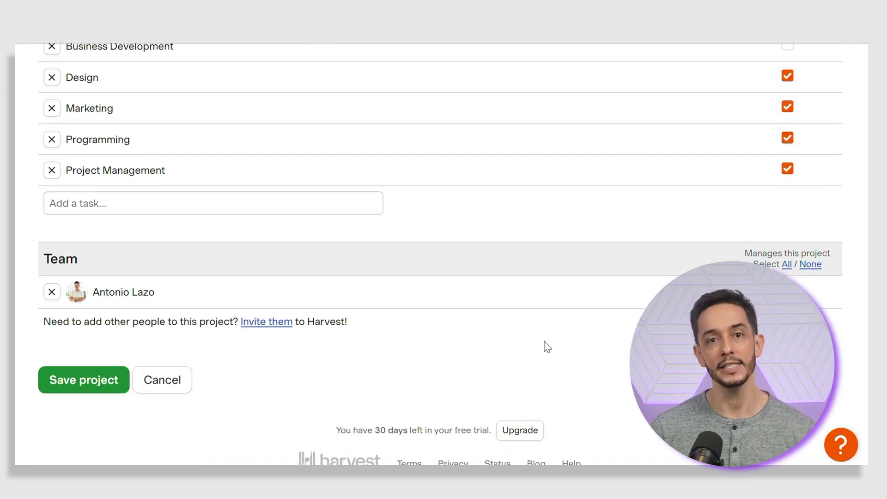
pyautogui.scroll(7, 547, 346)
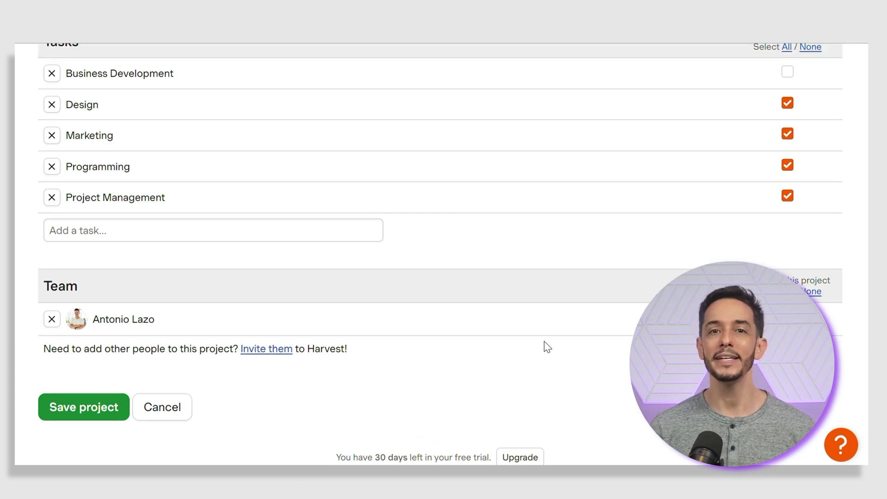
pyautogui.scroll(10, 547, 346)
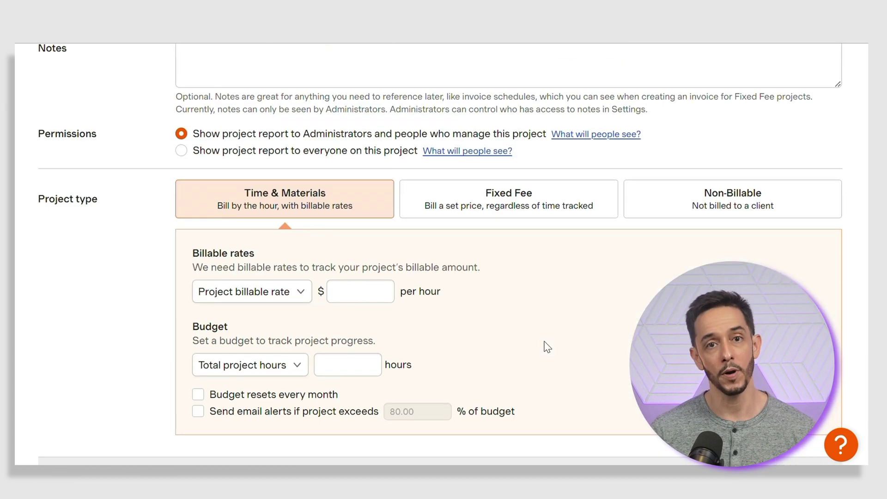
# Start a Harvest extension timer on Test Project's Design task.
pyautogui.click(677, 42)
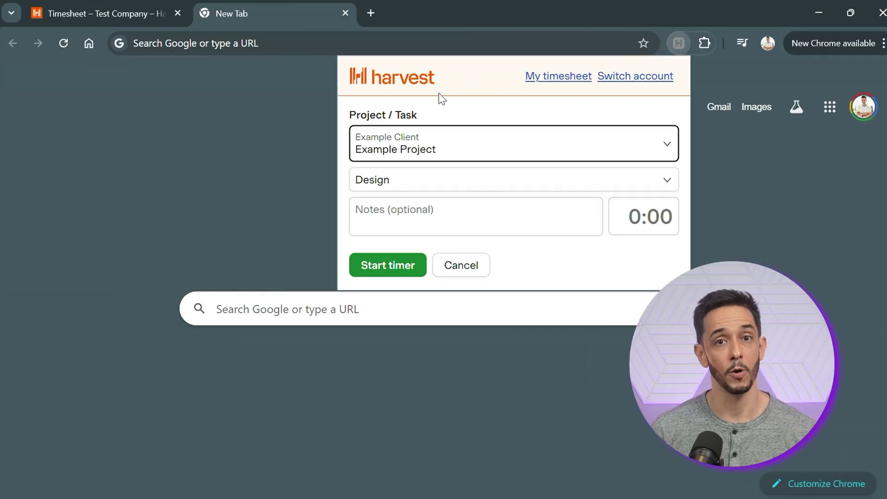
pyautogui.click(489, 141)
pyautogui.click(574, 185)
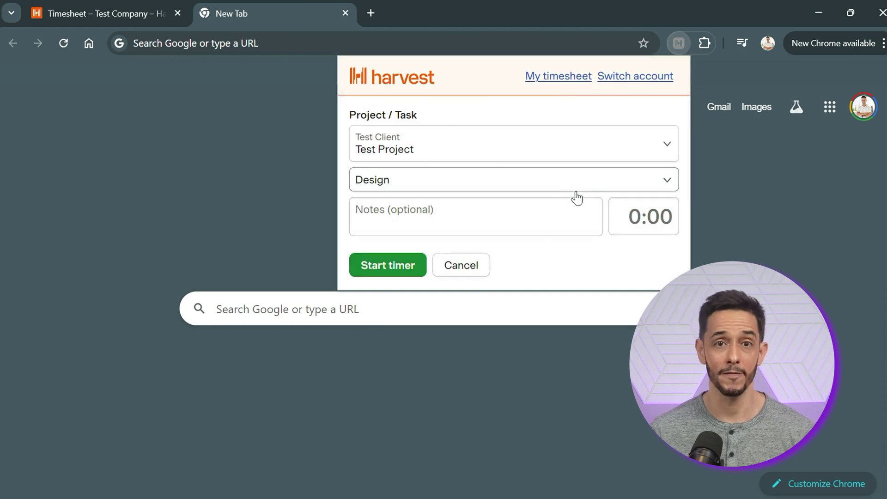
pyautogui.click(416, 265)
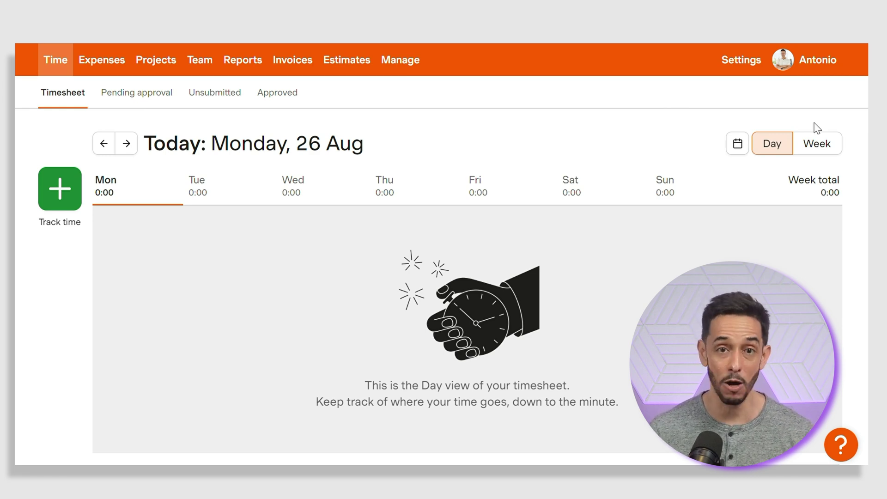
# Preview the week view, then start a timer on Example Project's Design task for today.
pyautogui.click(822, 147)
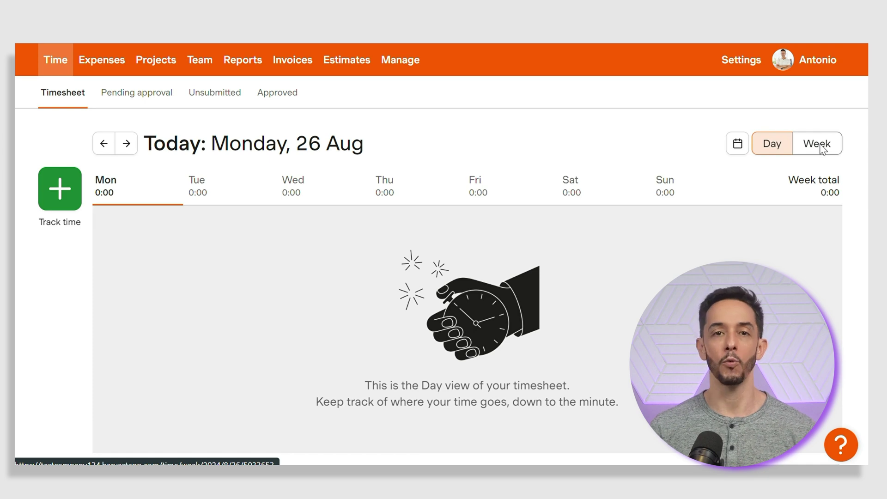
pyautogui.click(823, 148)
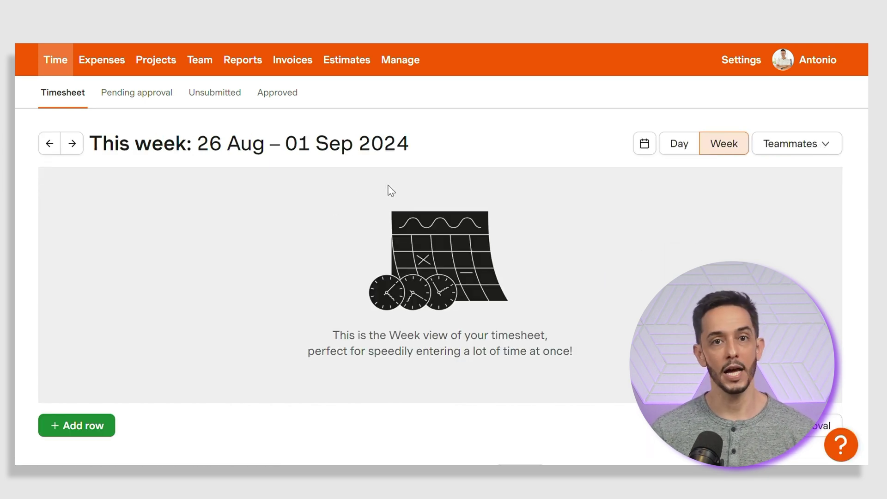
pyautogui.click(668, 149)
pyautogui.click(76, 192)
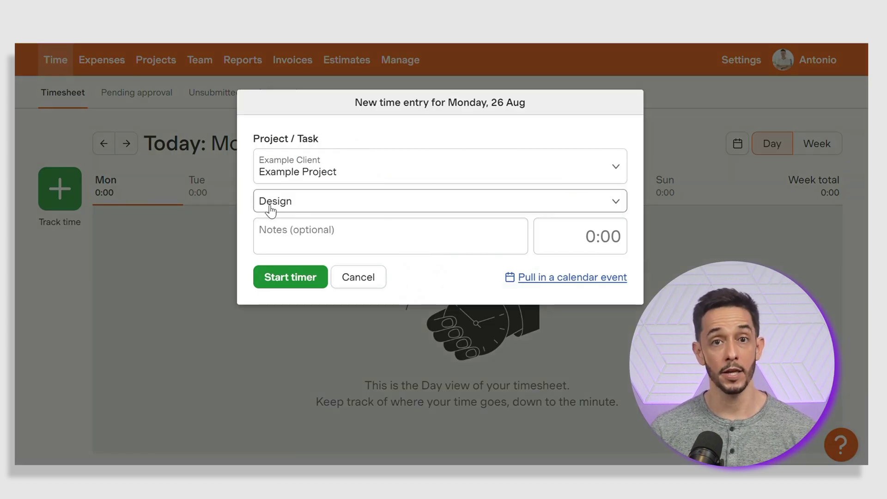
pyautogui.click(305, 286)
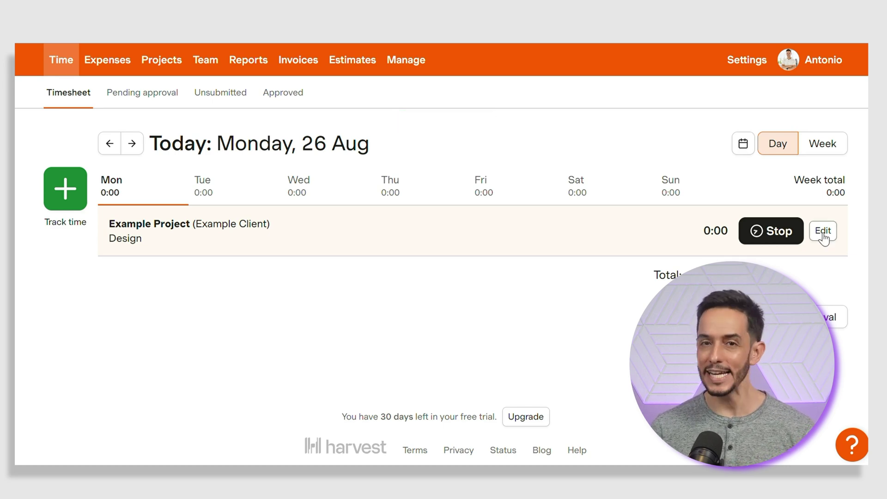
pyautogui.click(823, 231)
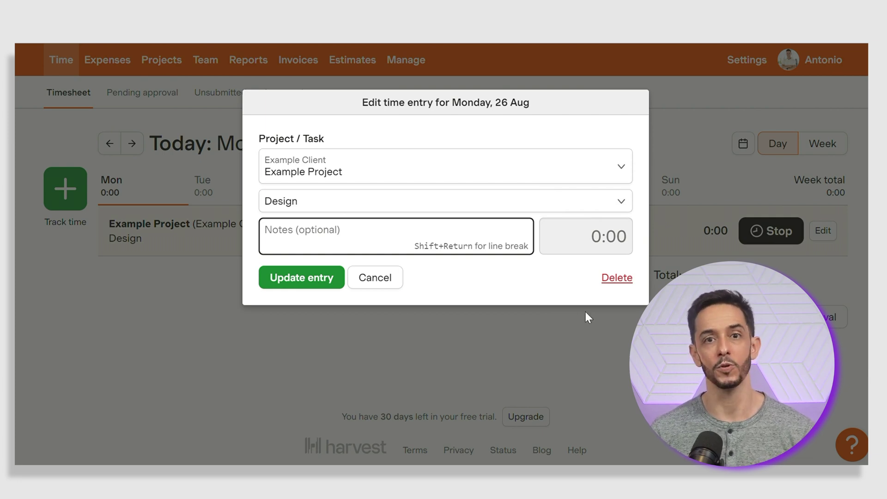
pyautogui.click(397, 288)
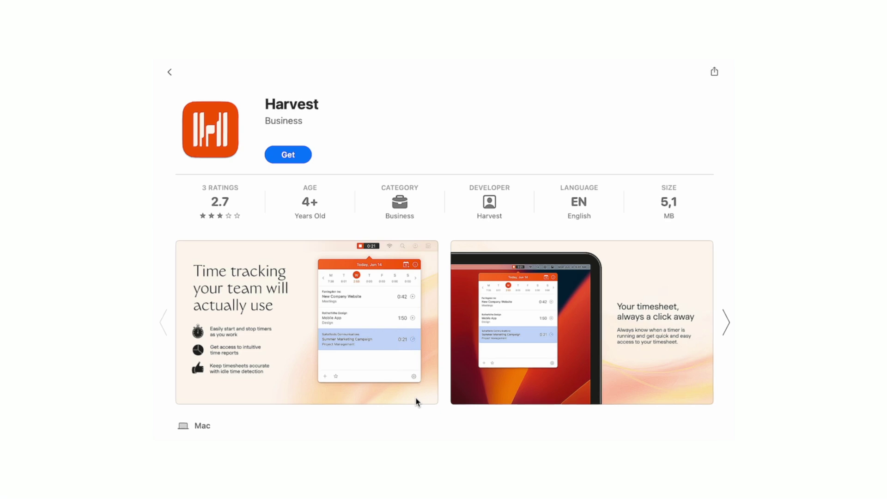
# Enlarge the first Harvest Mac app screenshot and step through the next three slides.
pyautogui.click(415, 398)
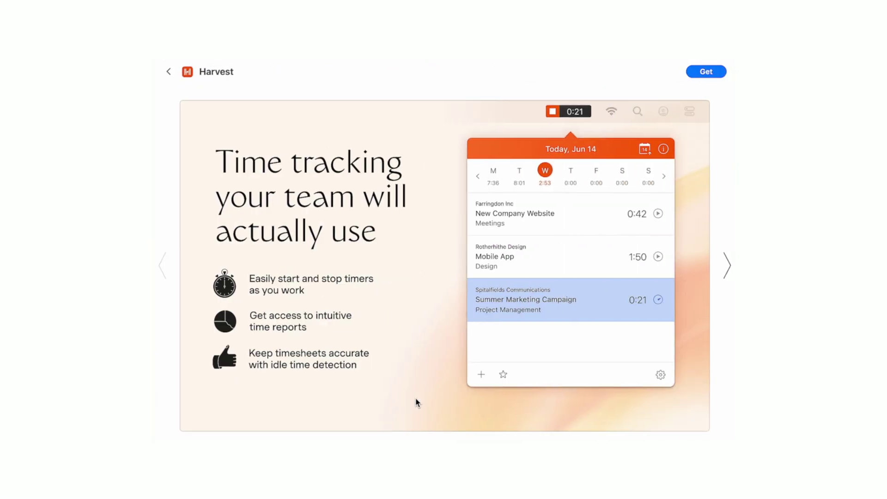
pyautogui.click(728, 270)
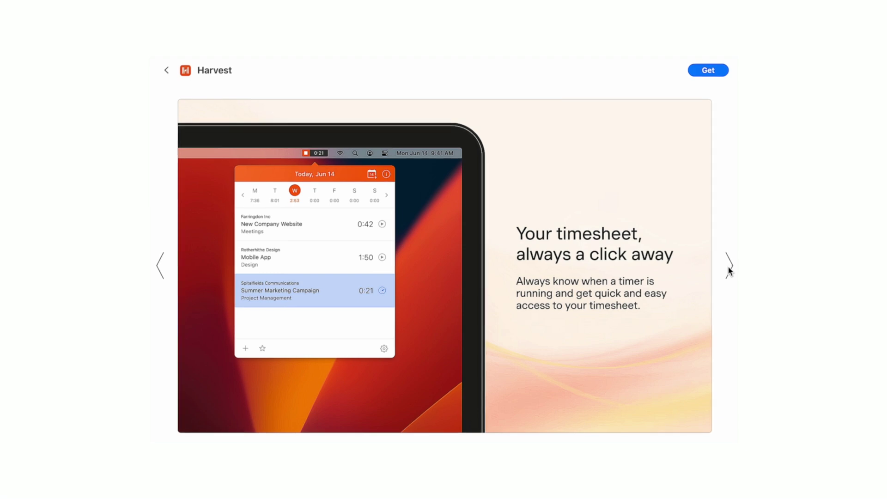
pyautogui.click(729, 269)
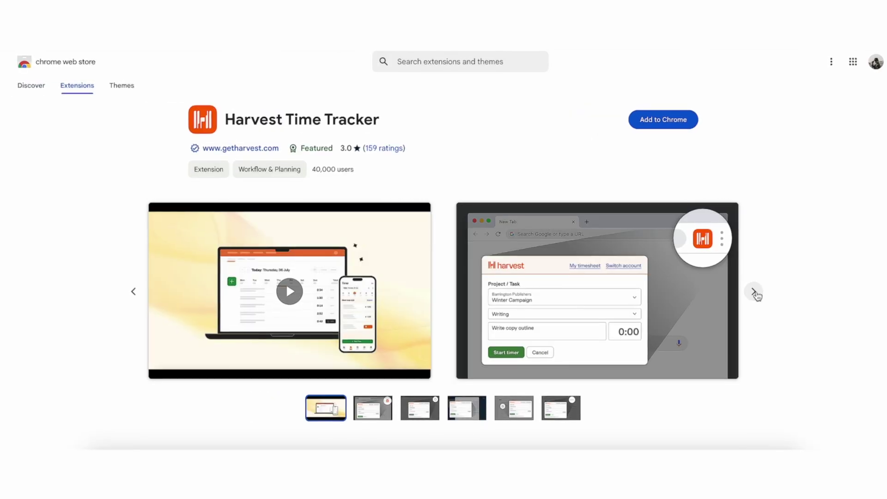
pyautogui.click(758, 293)
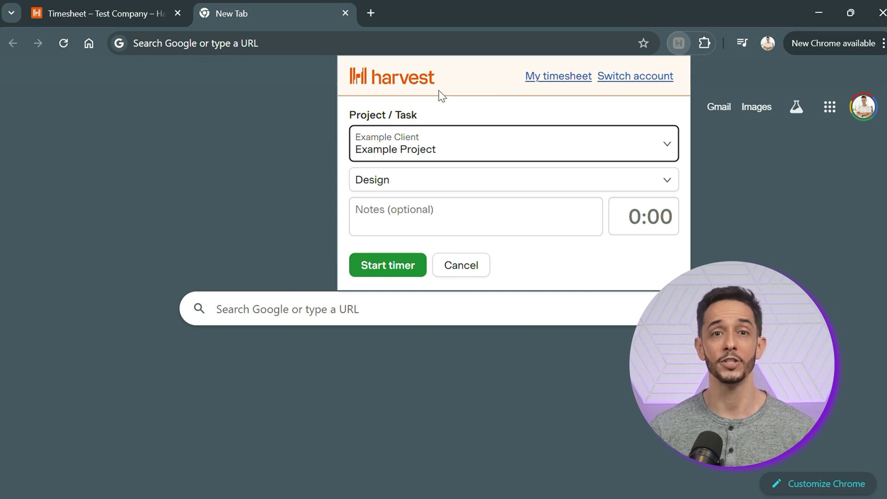
# Pick Test Project from the project list and start its timer.
pyautogui.click(577, 160)
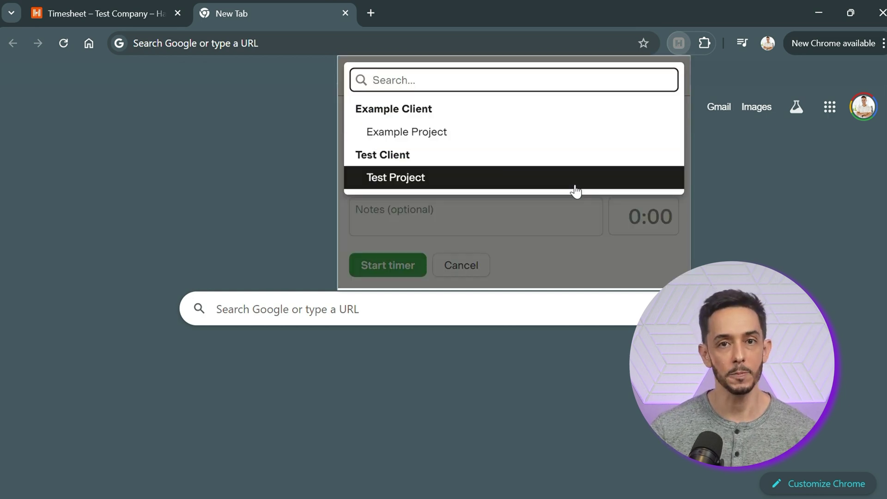
pyautogui.click(574, 185)
pyautogui.click(415, 267)
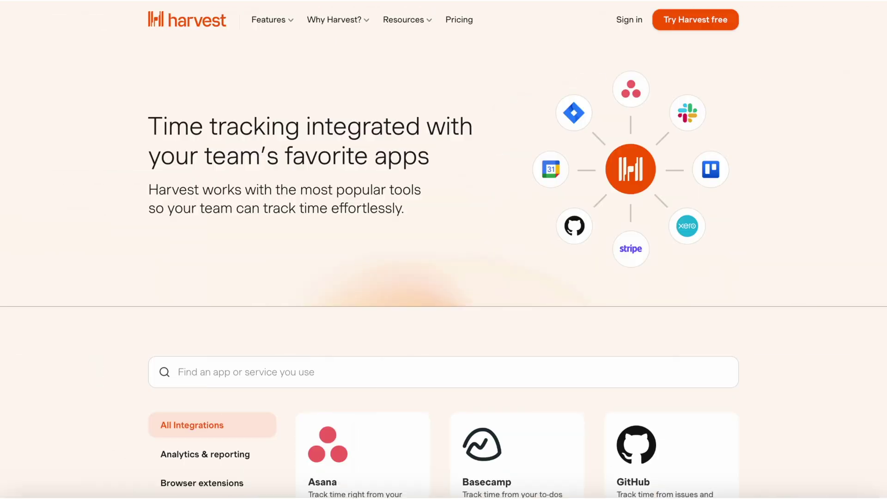
pyautogui.scroll(-8, 444, 277)
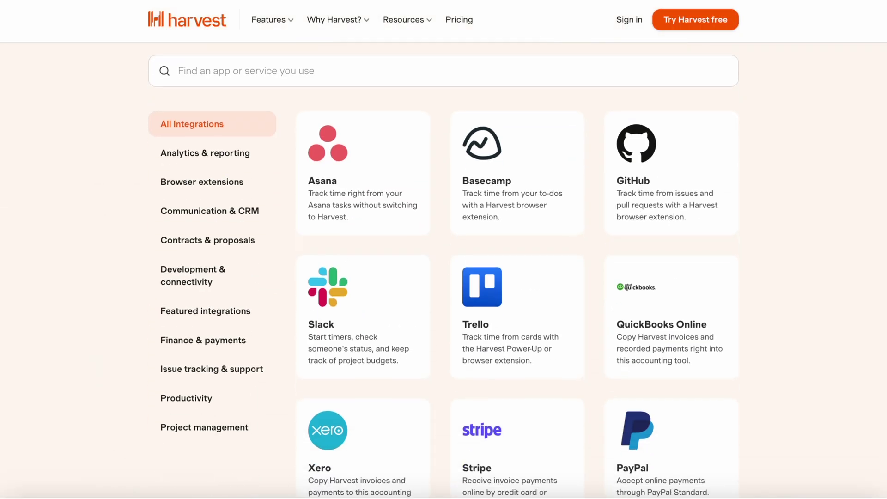
pyautogui.scroll(-15, 519, 271)
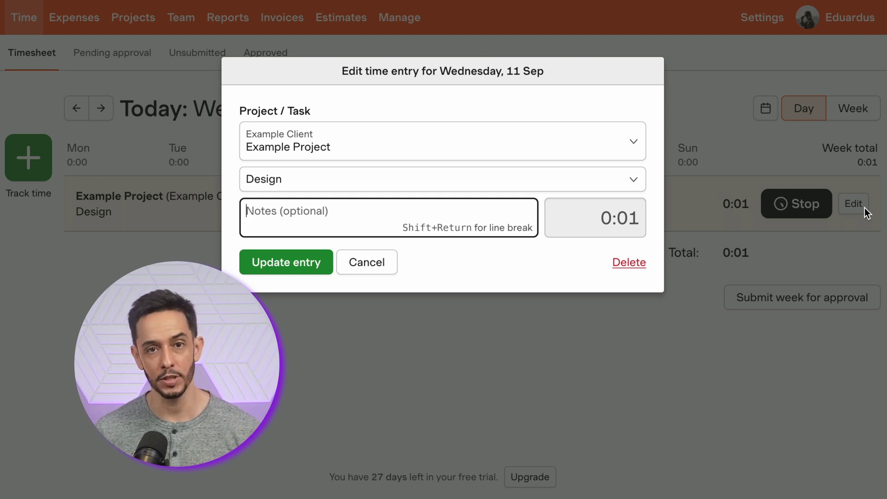
# Add the note 'Paired' to the Example Project Design entry and update it.
pyautogui.write('Paired')
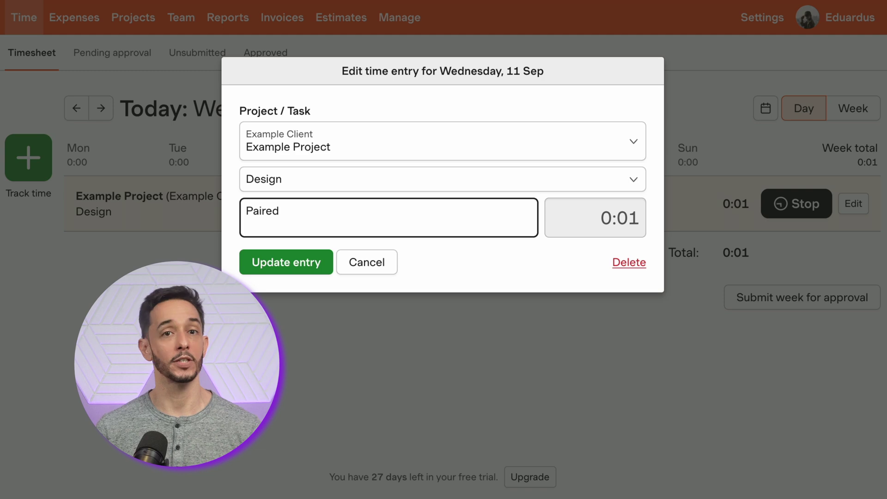
pyautogui.click(301, 264)
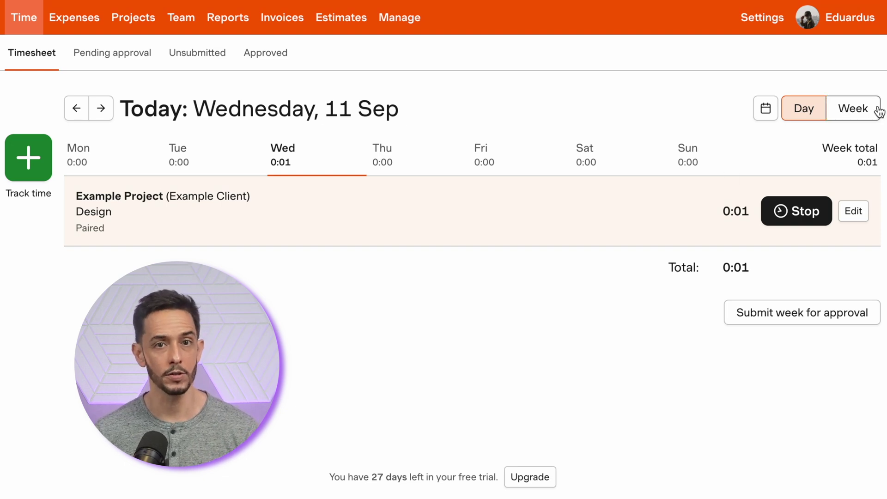
# Check the week view, then submit this week's timesheet for approval and confirm.
pyautogui.click(853, 109)
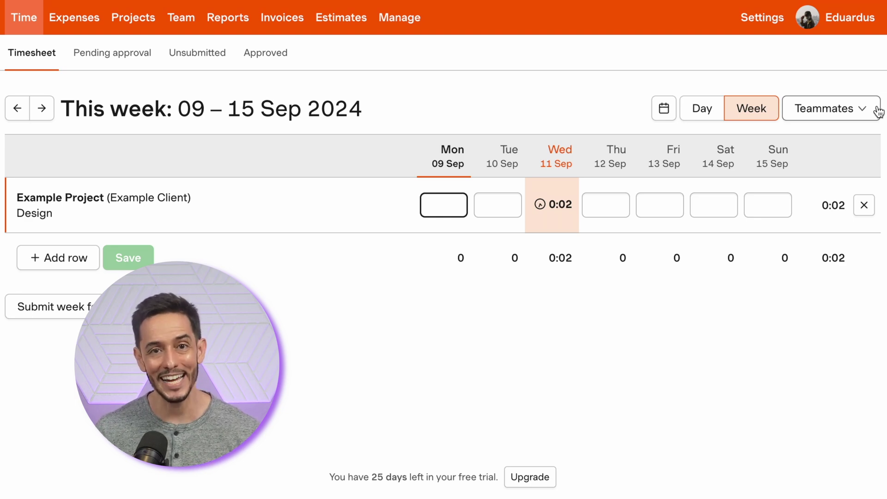
pyautogui.click(703, 111)
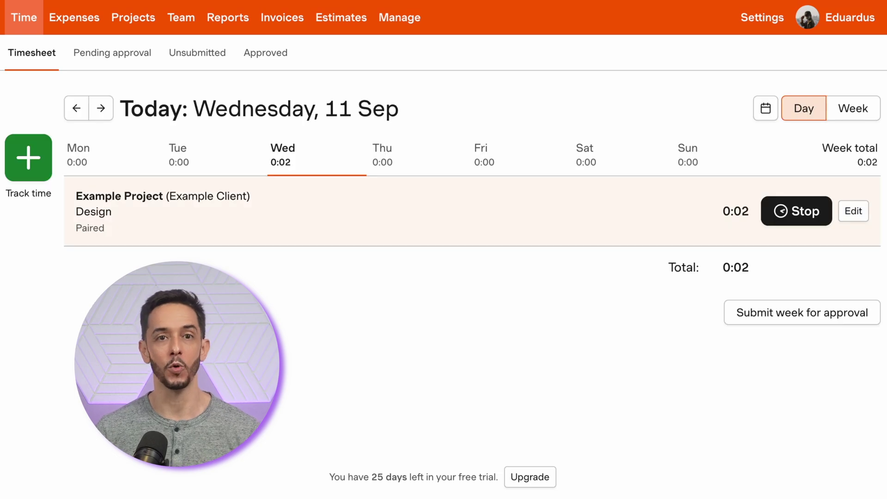
pyautogui.click(868, 317)
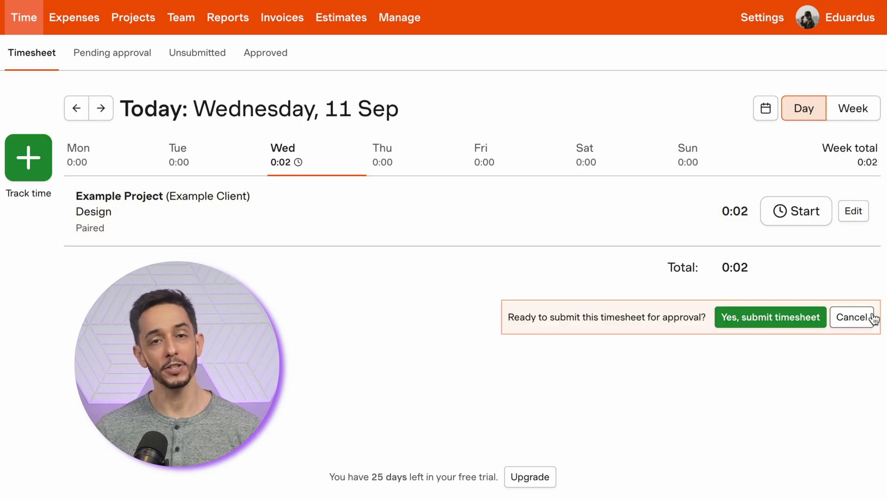
pyautogui.click(739, 323)
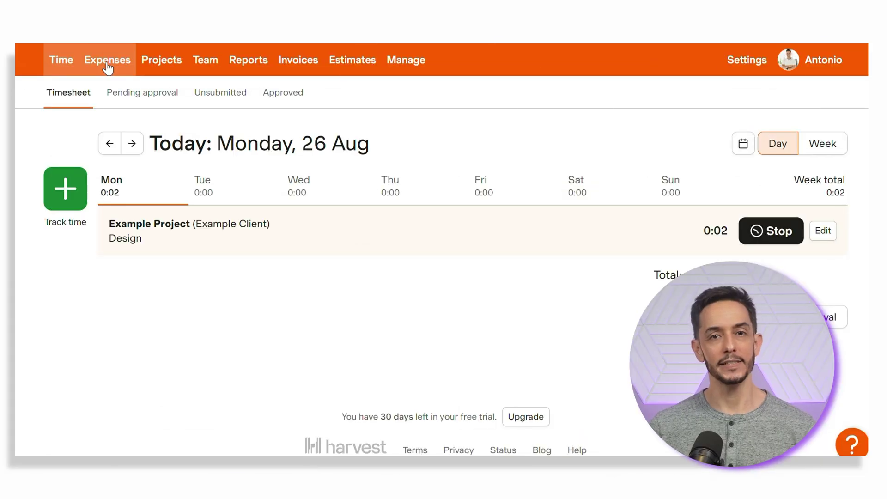
# Start a new expense and browse its category and project lists, reaching Lodging, without saving.
pyautogui.click(107, 62)
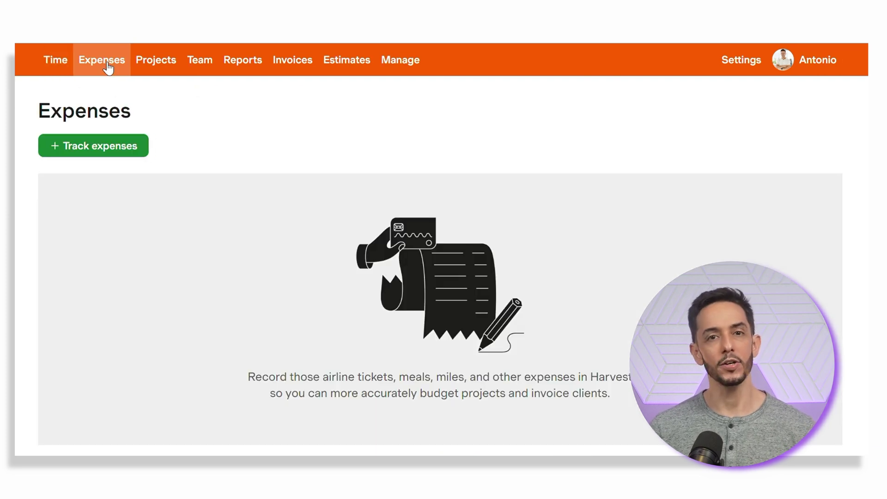
pyautogui.click(123, 147)
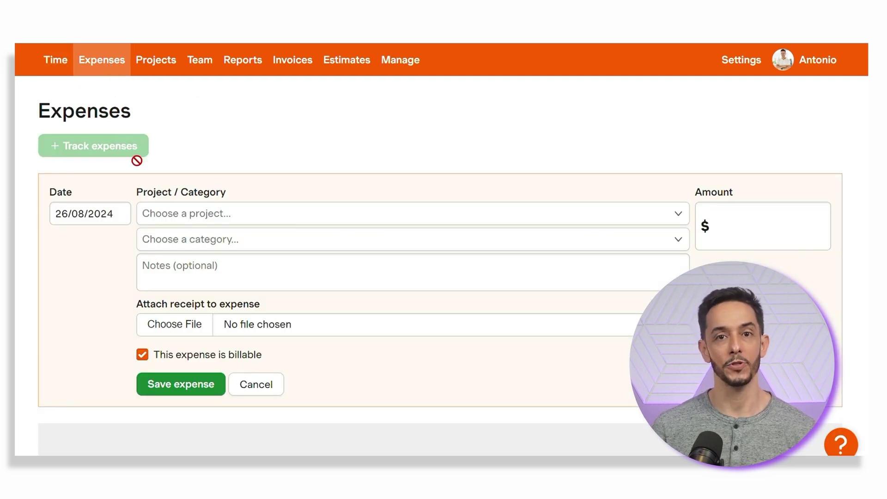
pyautogui.click(667, 244)
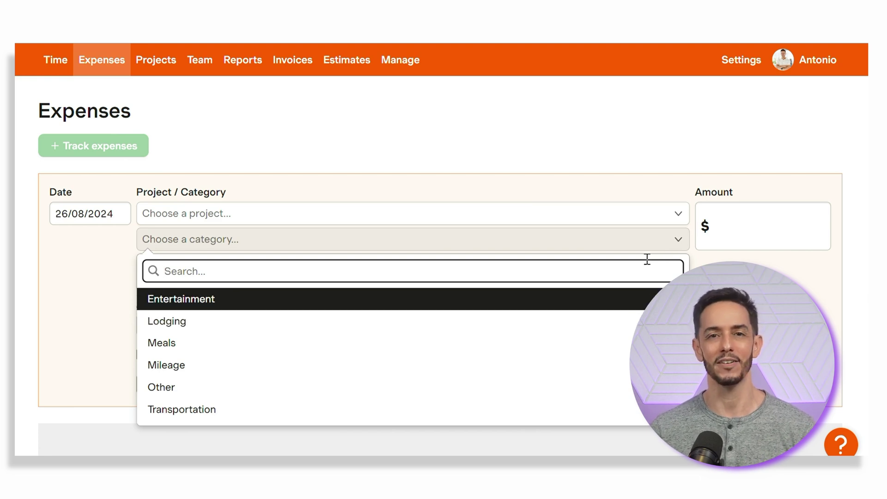
pyautogui.press('Escape')
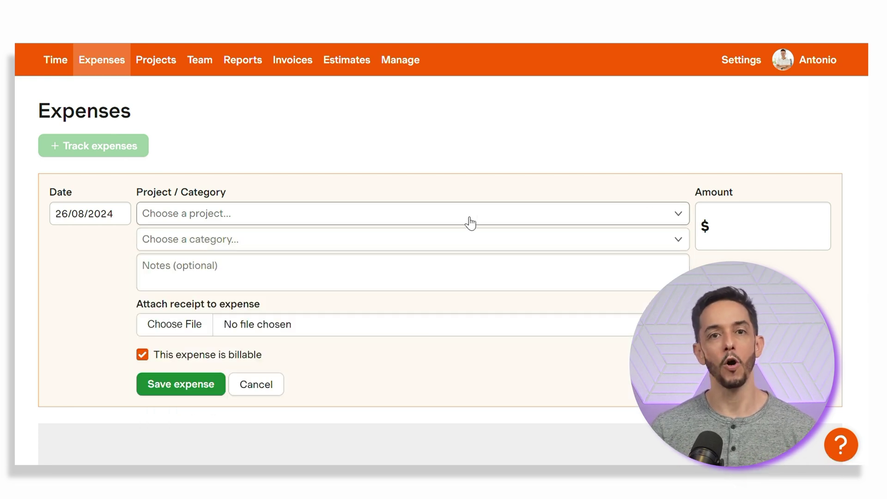
pyautogui.click(471, 217)
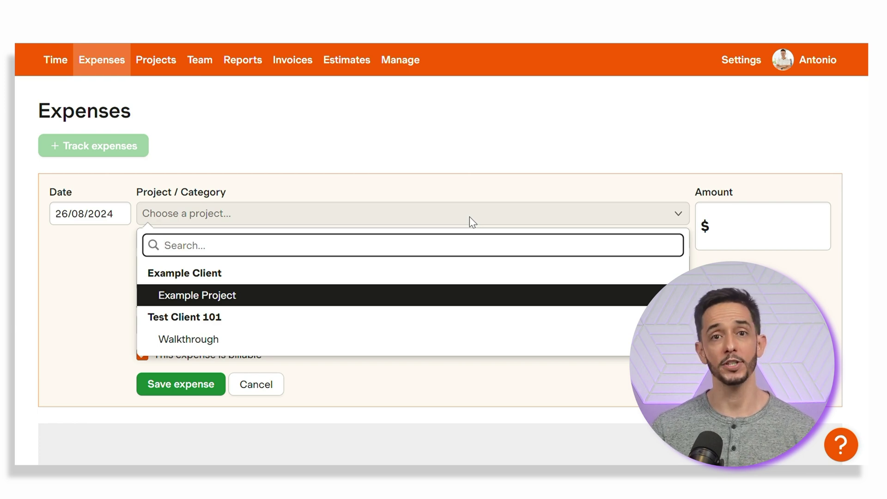
pyautogui.press('Escape')
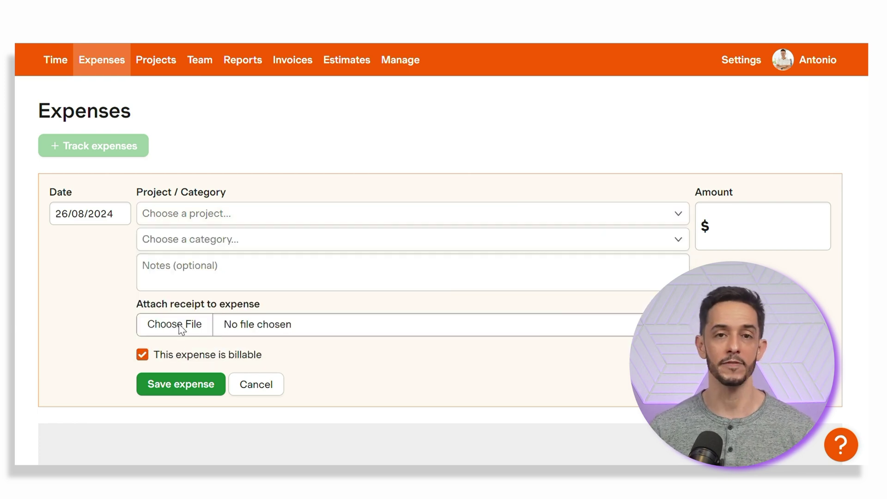
pyautogui.click(667, 241)
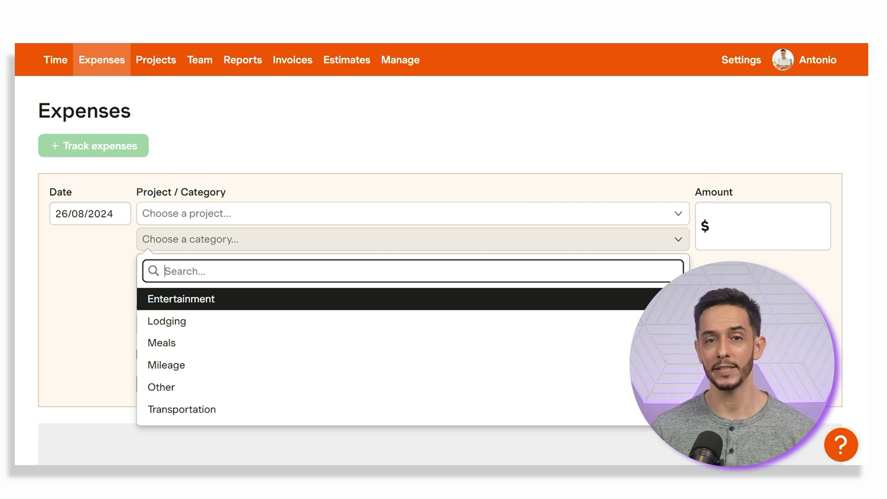
pyautogui.press('Down')
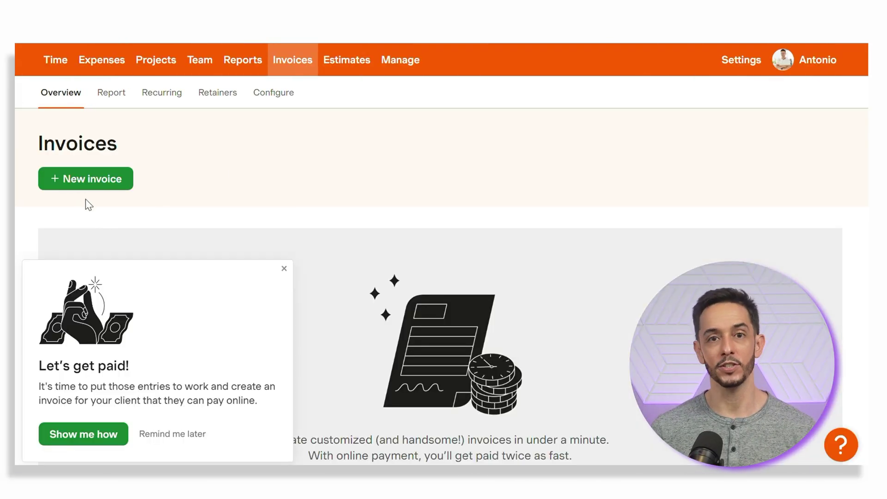
# Start a new invoice billed to Test Client 101, dismissing the 'Let's get paid' tip.
pyautogui.click(80, 178)
pyautogui.click(284, 268)
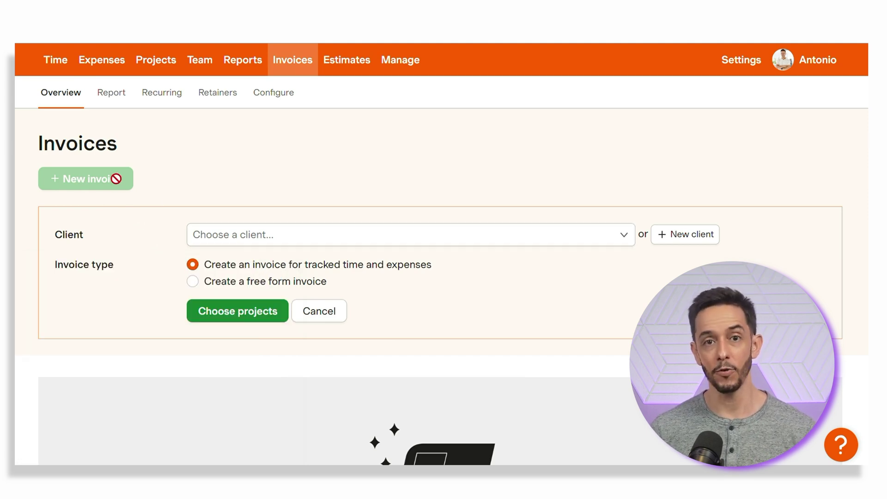
pyautogui.click(257, 234)
pyautogui.click(260, 315)
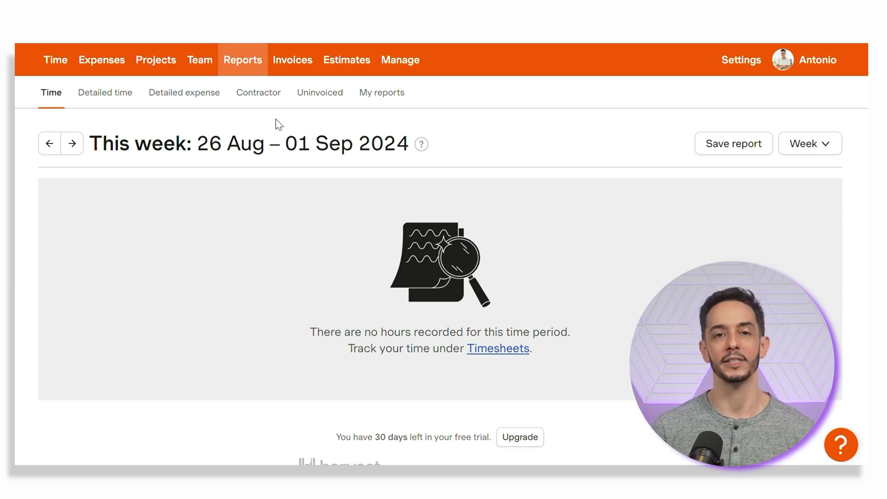
# Open the Detailed time report, keeping This week as the timeframe.
pyautogui.click(105, 93)
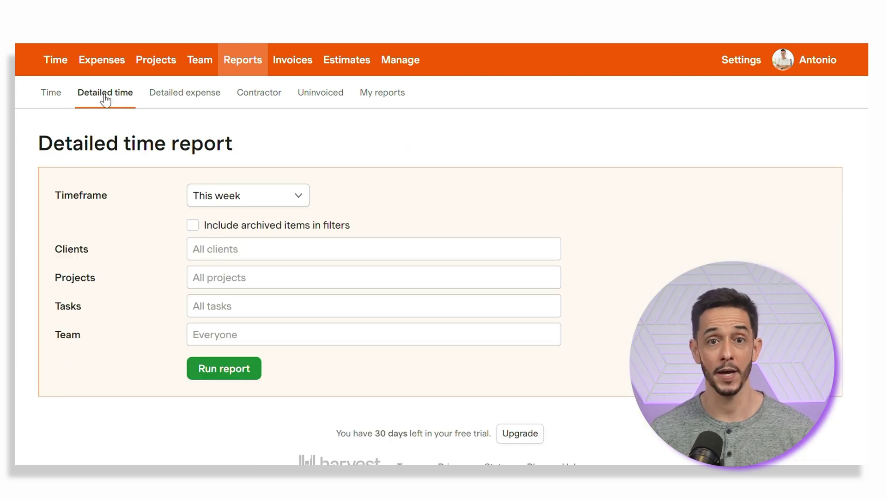
pyautogui.click(284, 200)
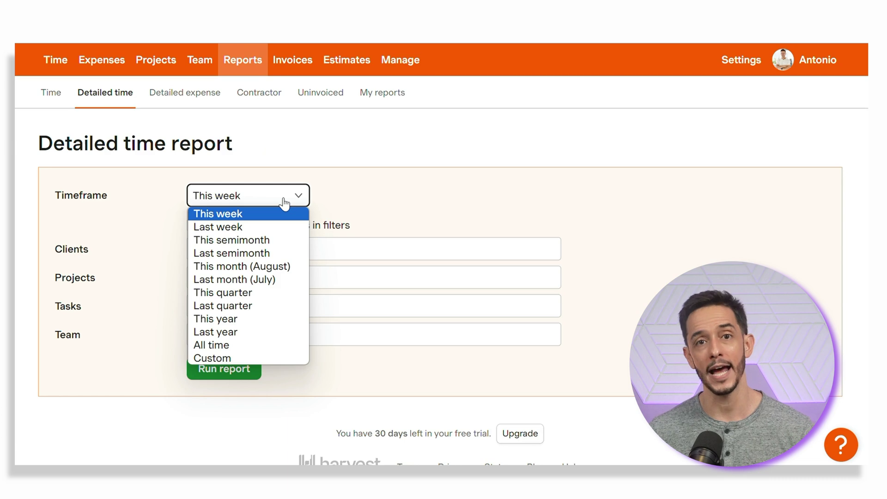
pyautogui.click(343, 200)
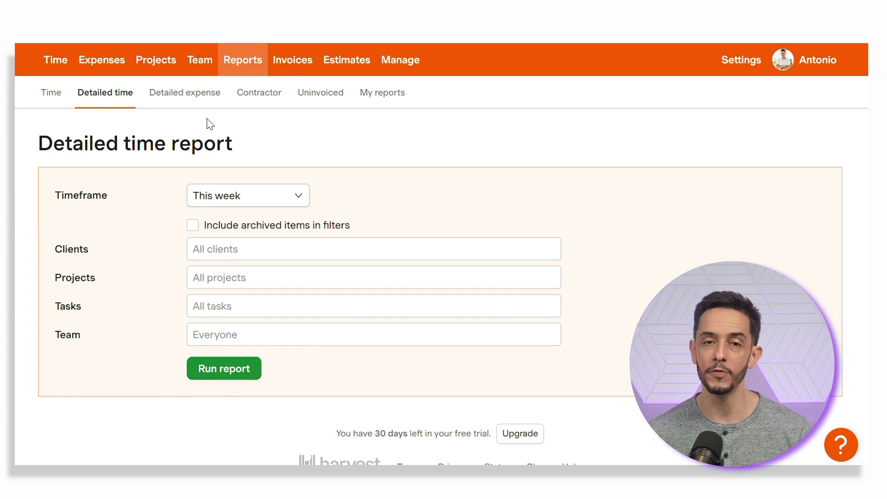
# Check the Detailed expense report, then show the Uninvoiced report: $0.00 for August 2024.
pyautogui.click(196, 96)
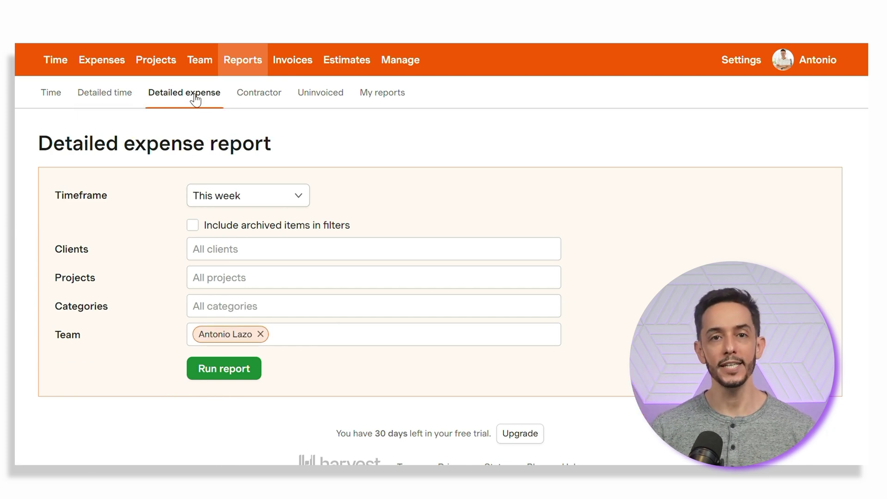
pyautogui.click(128, 95)
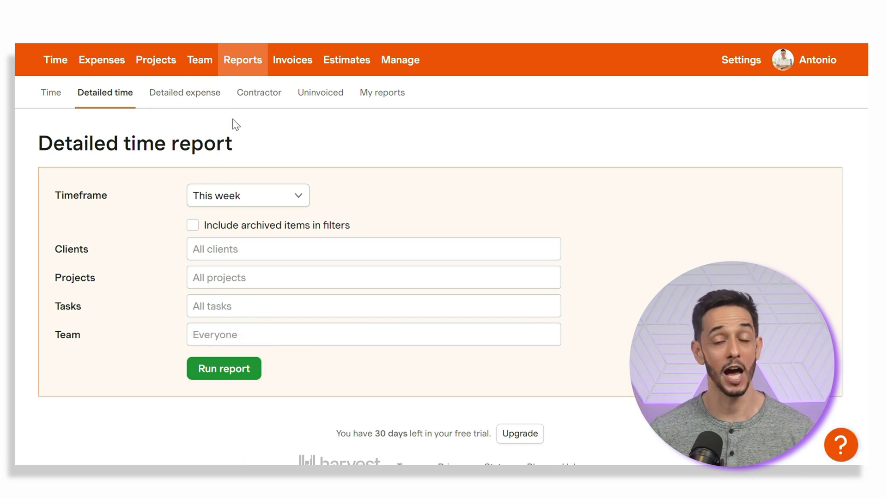
pyautogui.click(191, 93)
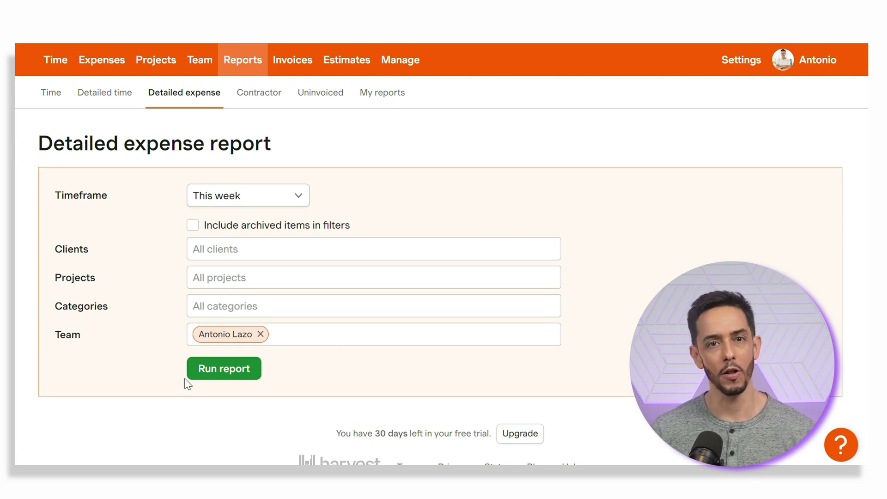
pyautogui.click(321, 95)
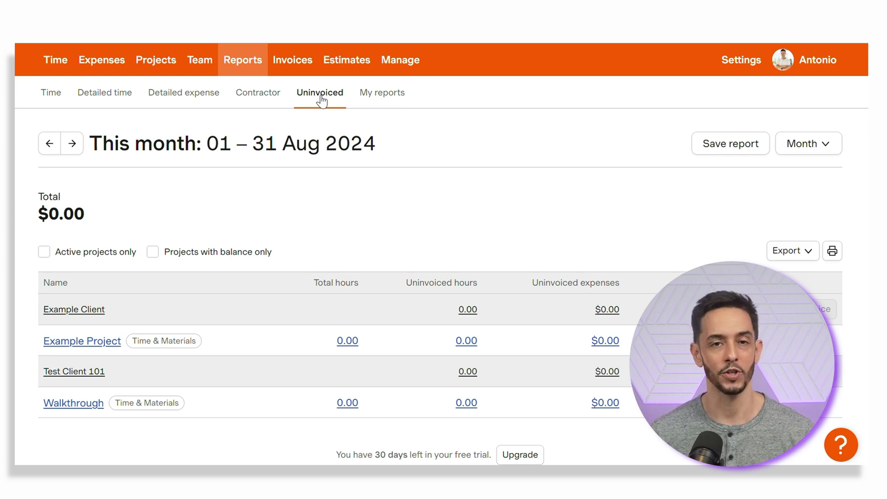
# View the empty My reports list of saved reports.
pyautogui.click(398, 95)
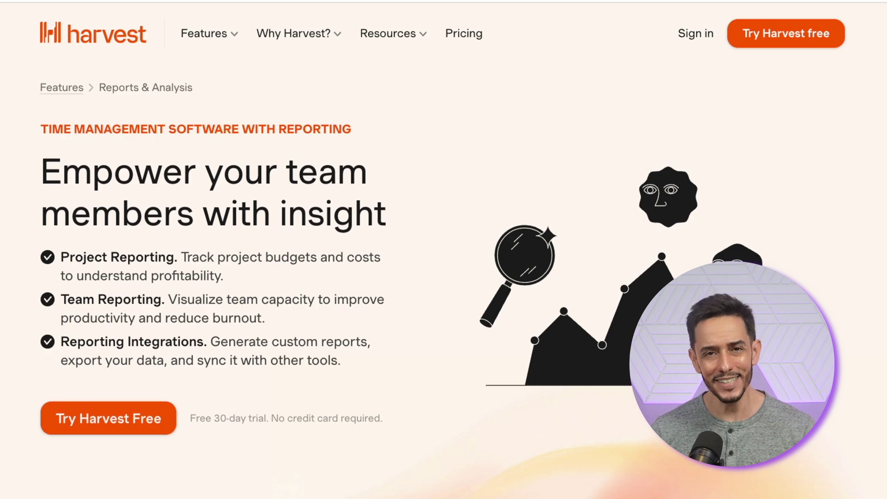
# Scroll the Reports & Analysis page down to the Parallax, Plecto, Stitch and Google integrations.
pyautogui.scroll(-10, 443, 281)
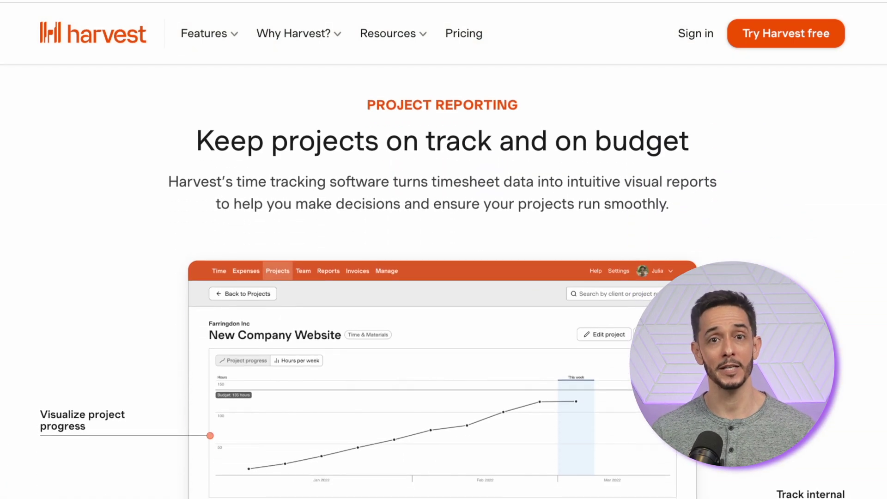
pyautogui.scroll(-12, 444, 281)
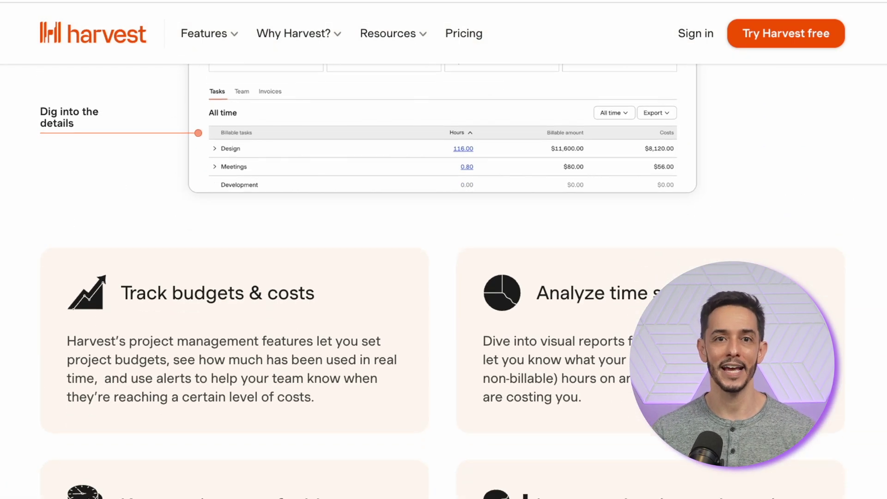
pyautogui.scroll(-12, 443, 282)
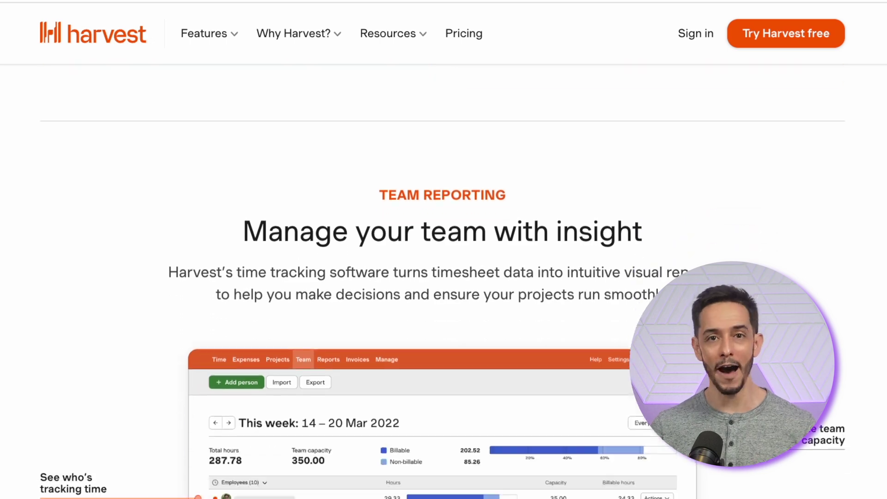
pyautogui.scroll(-12, 443, 281)
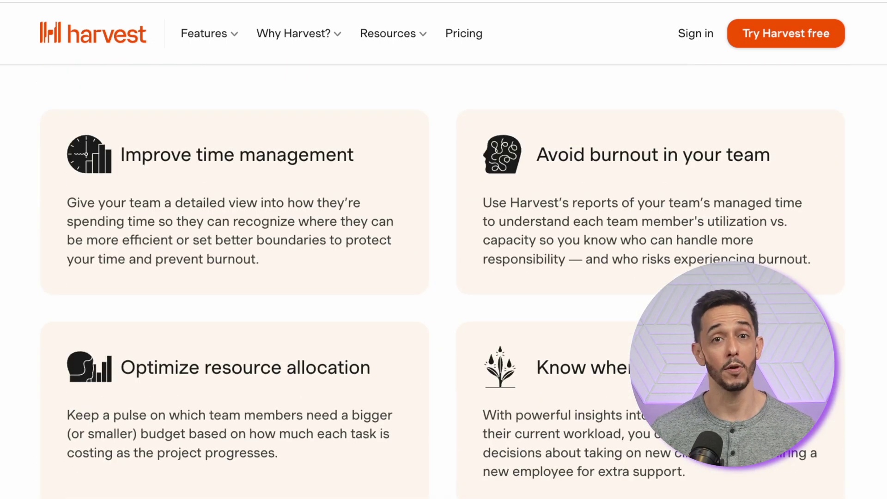
pyautogui.scroll(-10, 444, 281)
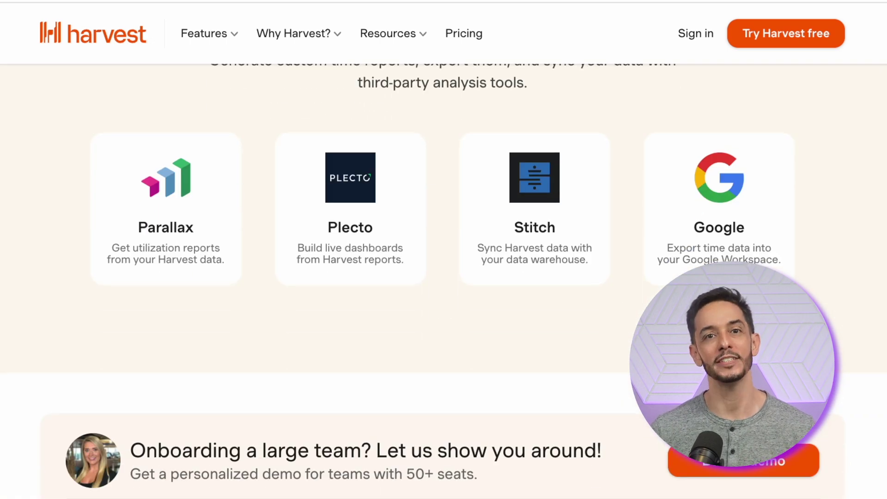